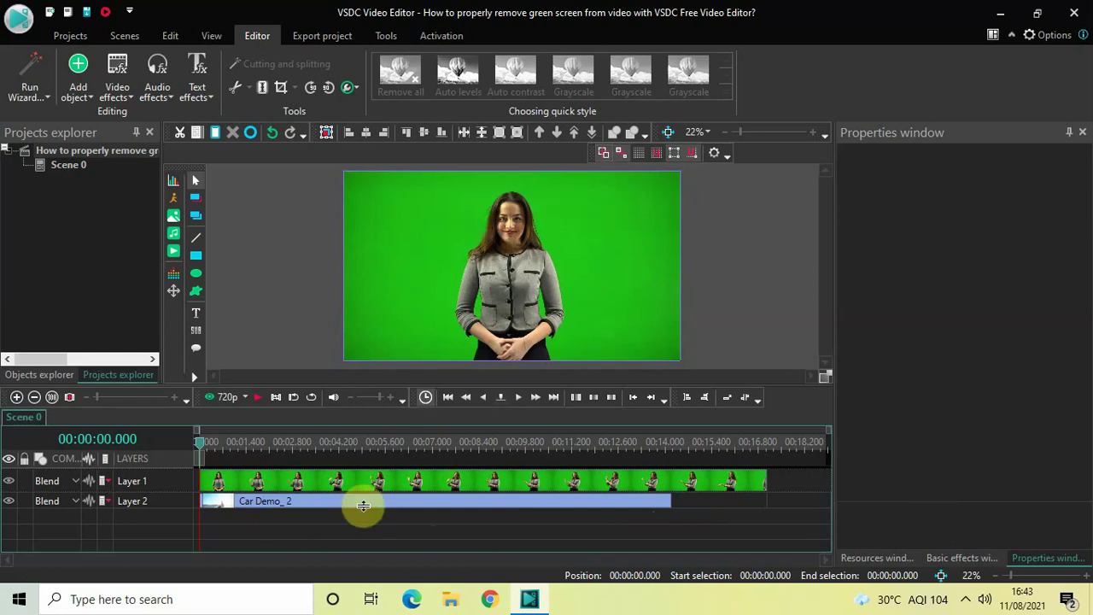
# Hide Layer 2 with the Car Demo clip and add a Background remover effect to the green-screen video on Layer 1.
pyautogui.click(361, 511)
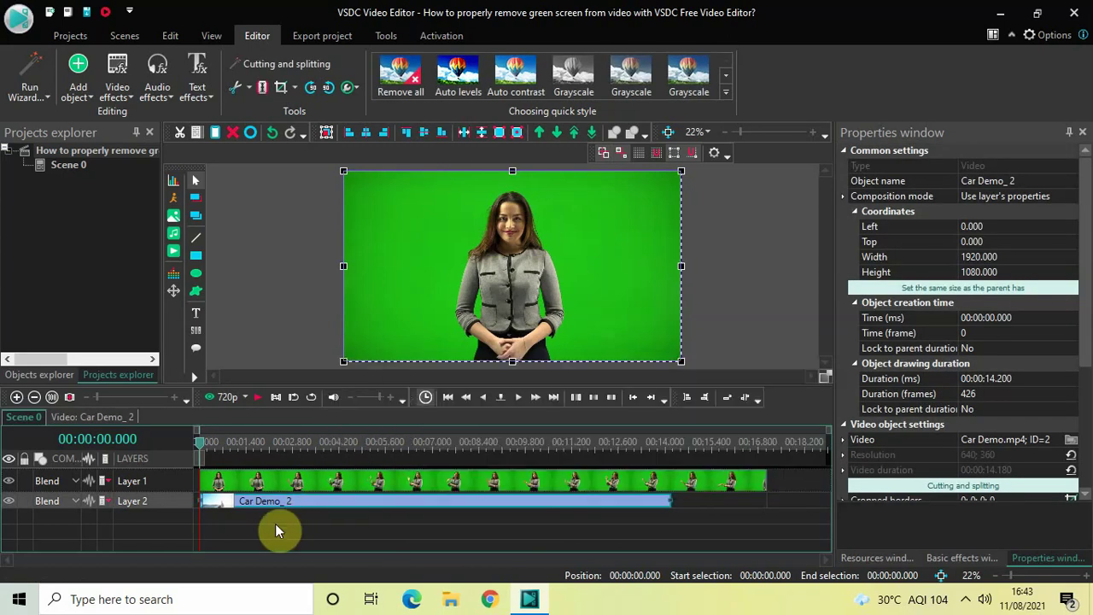
pyautogui.click(8, 504)
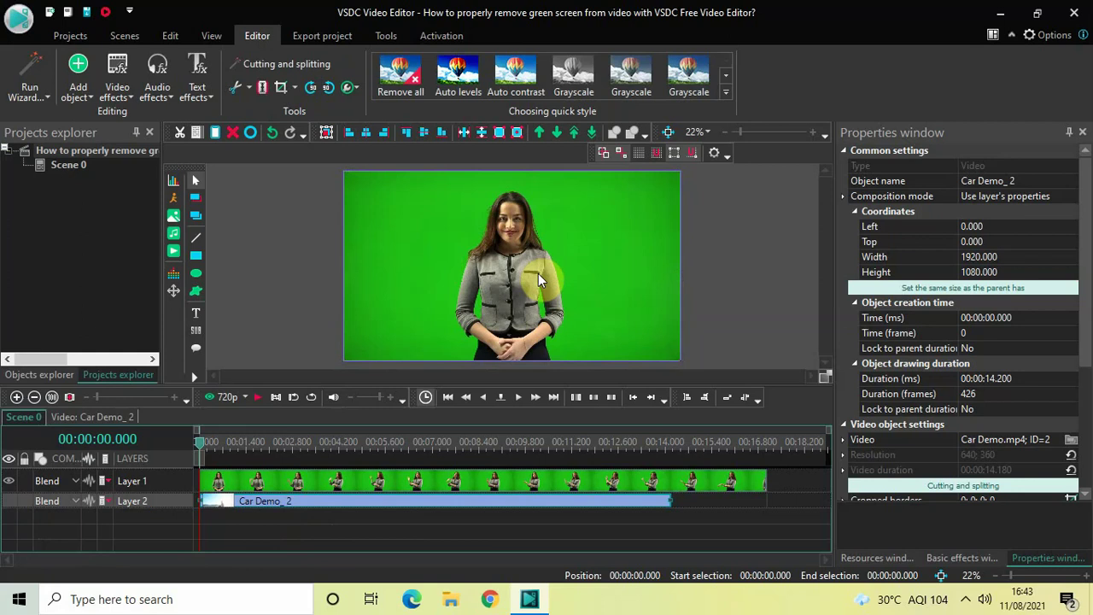
pyautogui.doubleClick(427, 484)
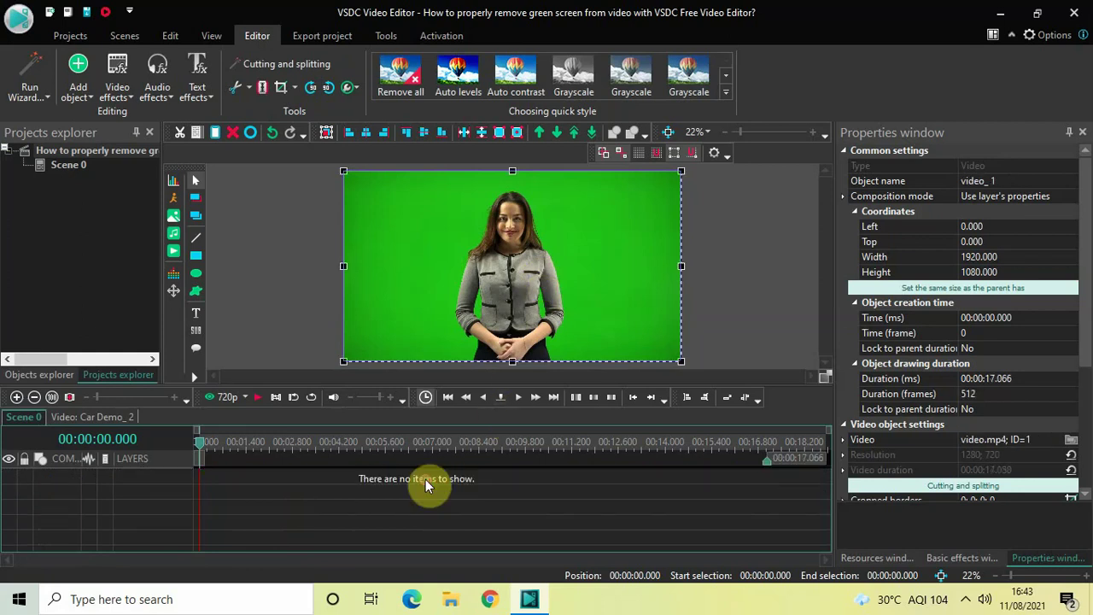
pyautogui.click(115, 84)
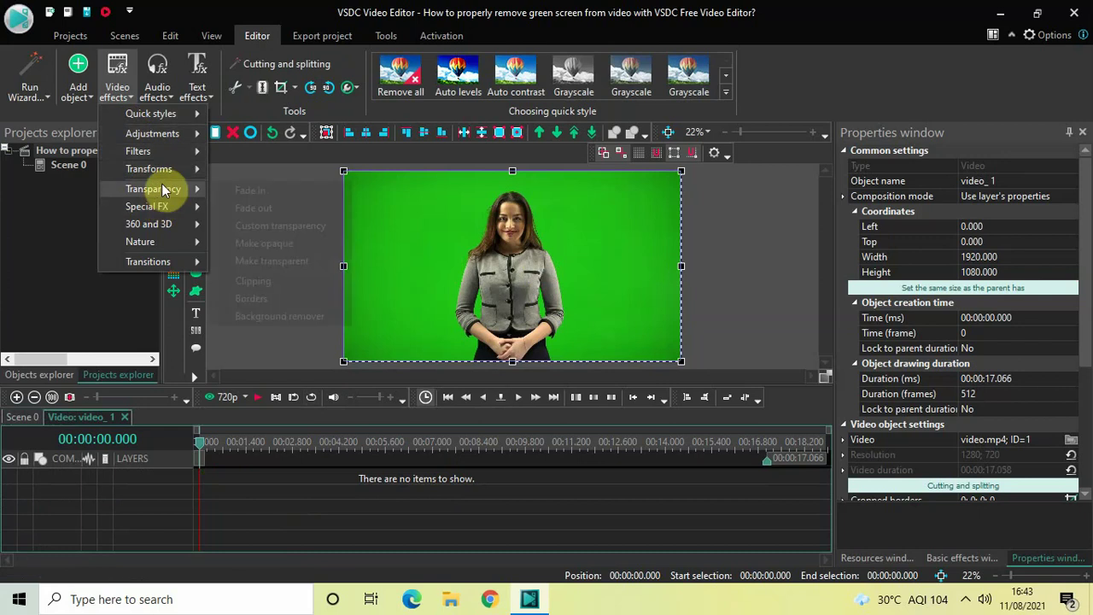
pyautogui.moveTo(162, 189)
pyautogui.click(274, 316)
pyautogui.click(696, 375)
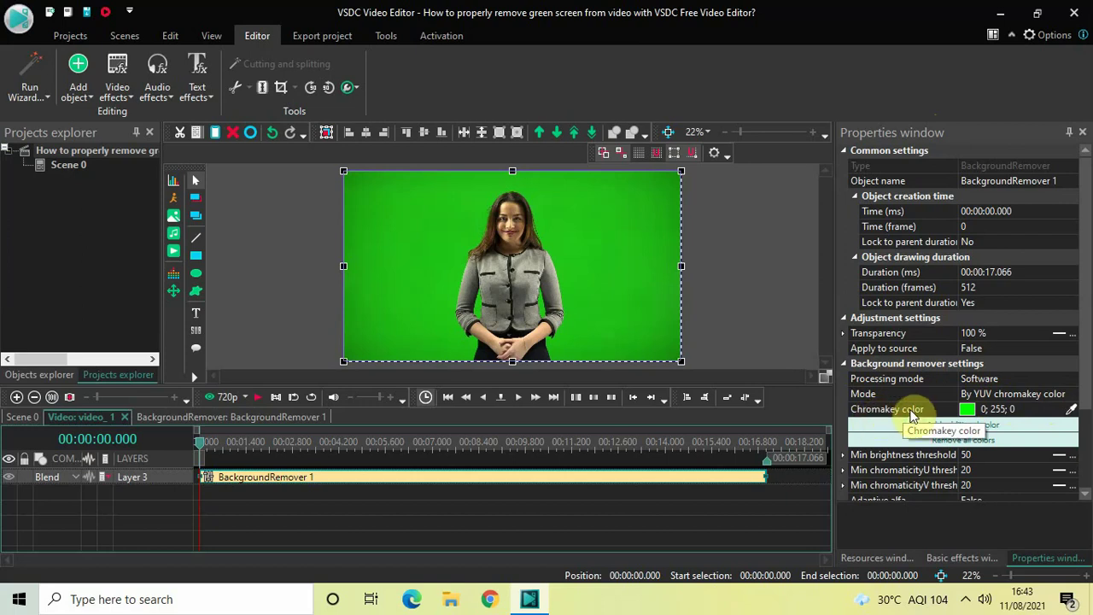
# Set the background remover's chromakey color by sampling the bright green backdrop beside the woman's head.
pyautogui.click(1073, 412)
pyautogui.click(1073, 413)
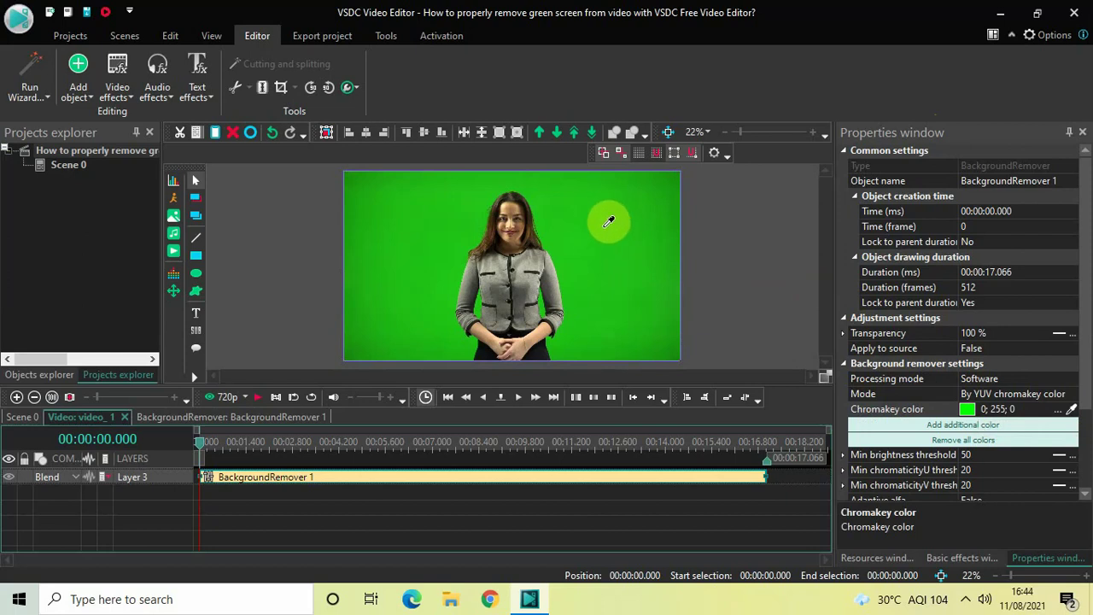
pyautogui.click(604, 226)
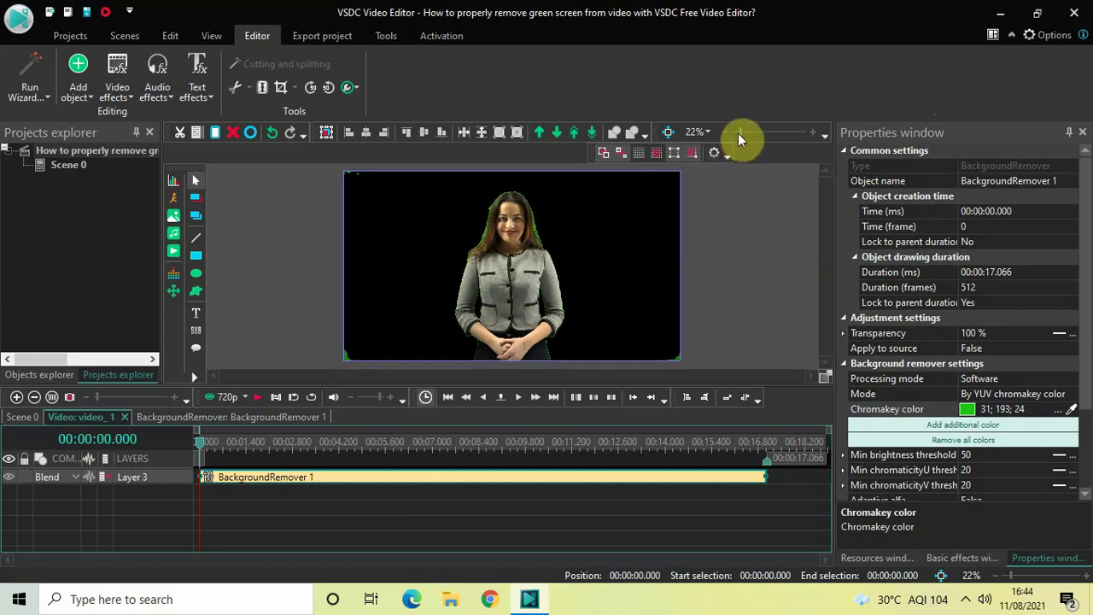
# Examine the outline of the woman's hair and body and the corners of the frame up close.
pyautogui.moveTo(742, 133); pyautogui.dragTo(742, 133)
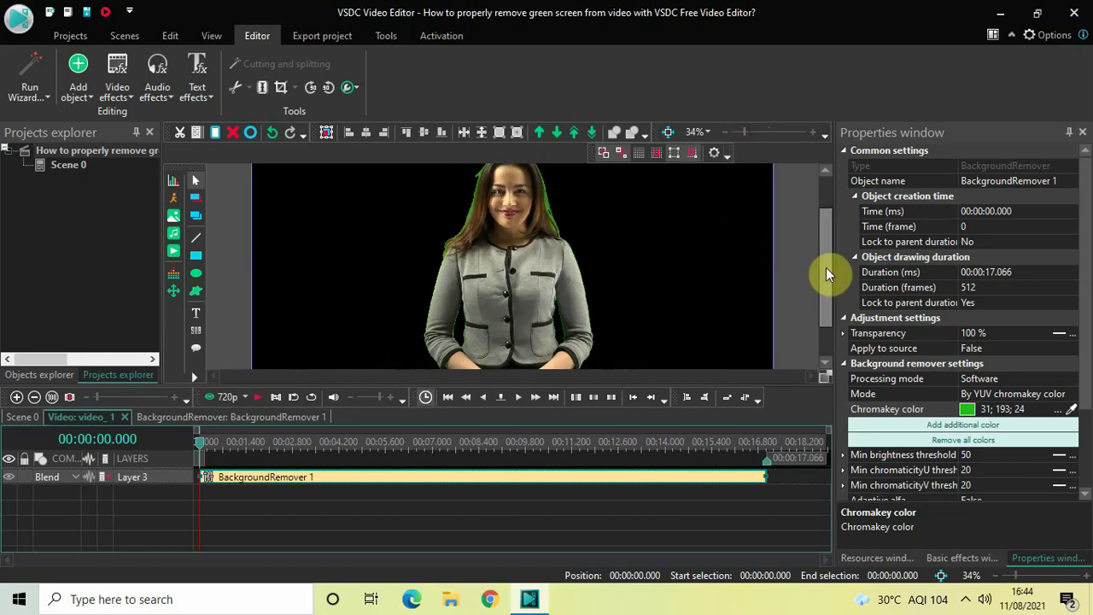
pyautogui.moveTo(825, 267); pyautogui.dragTo(828, 217)
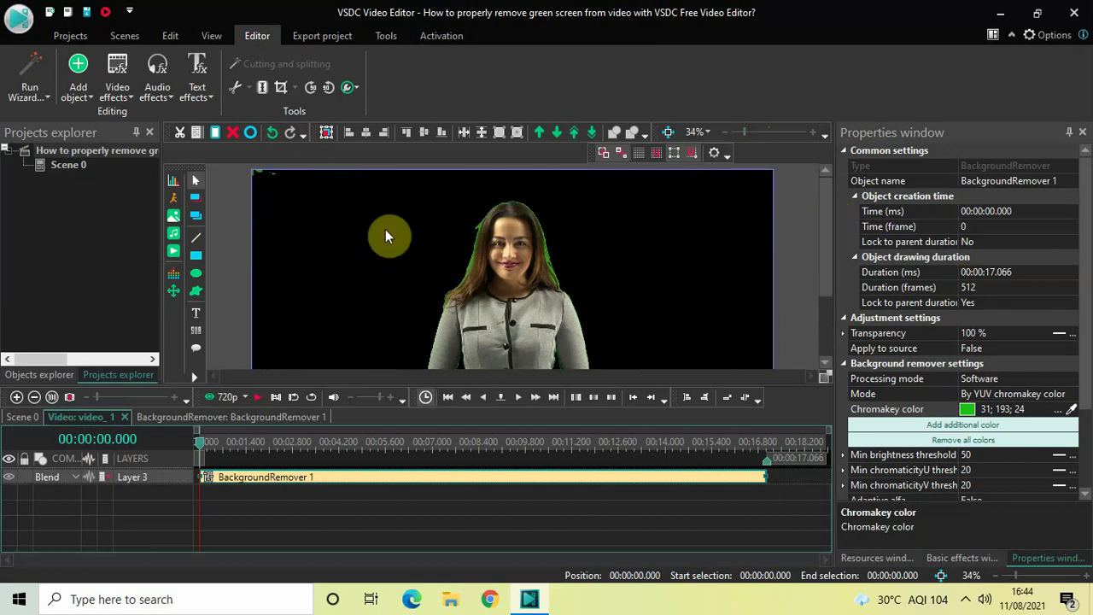
pyautogui.moveTo(829, 230); pyautogui.dragTo(825, 319)
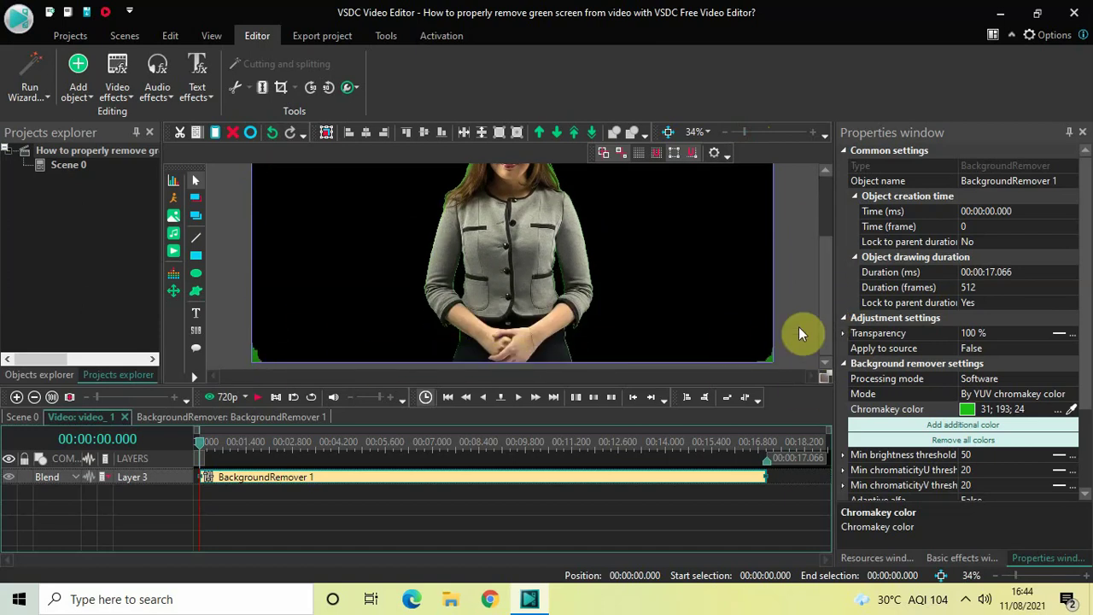
pyautogui.moveTo(831, 258); pyautogui.dragTo(804, 167)
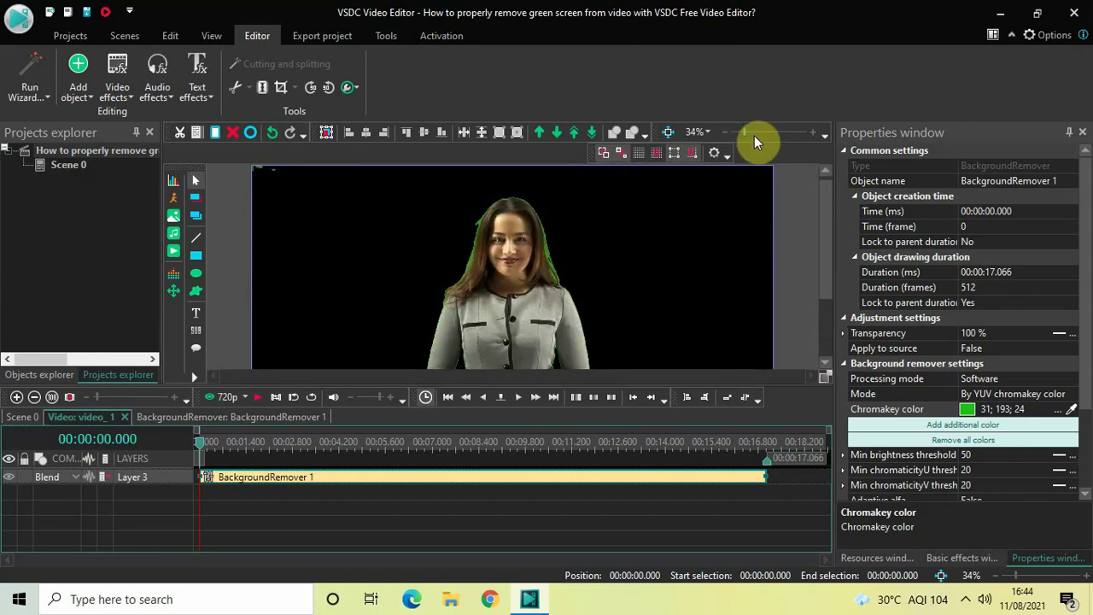
pyautogui.moveTo(746, 132); pyautogui.dragTo(755, 134)
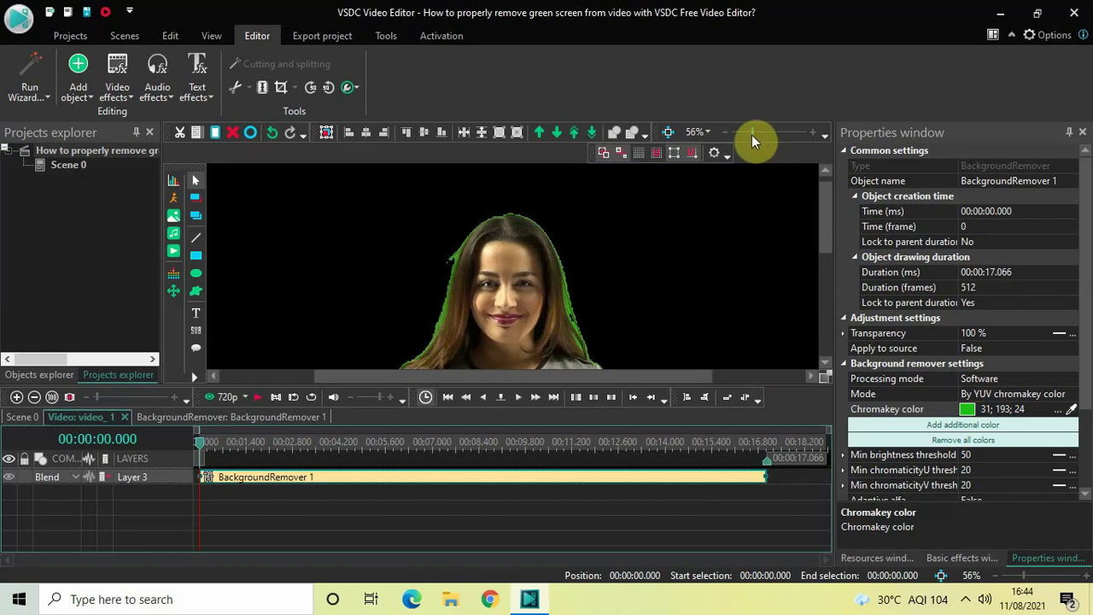
pyautogui.moveTo(752, 133); pyautogui.dragTo(742, 133)
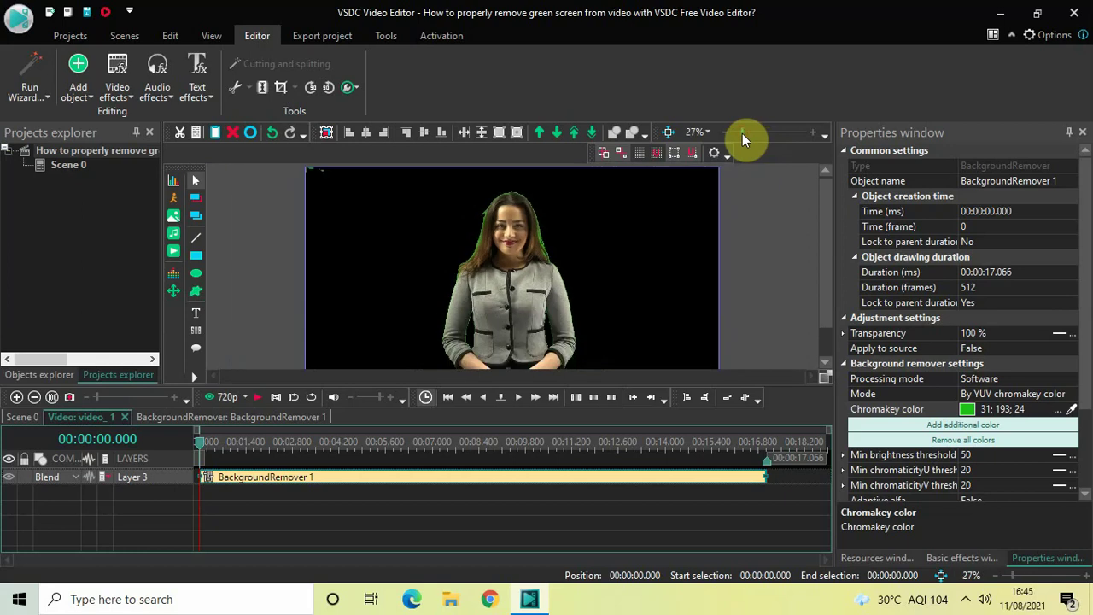
pyautogui.moveTo(742, 133); pyautogui.dragTo(740, 133)
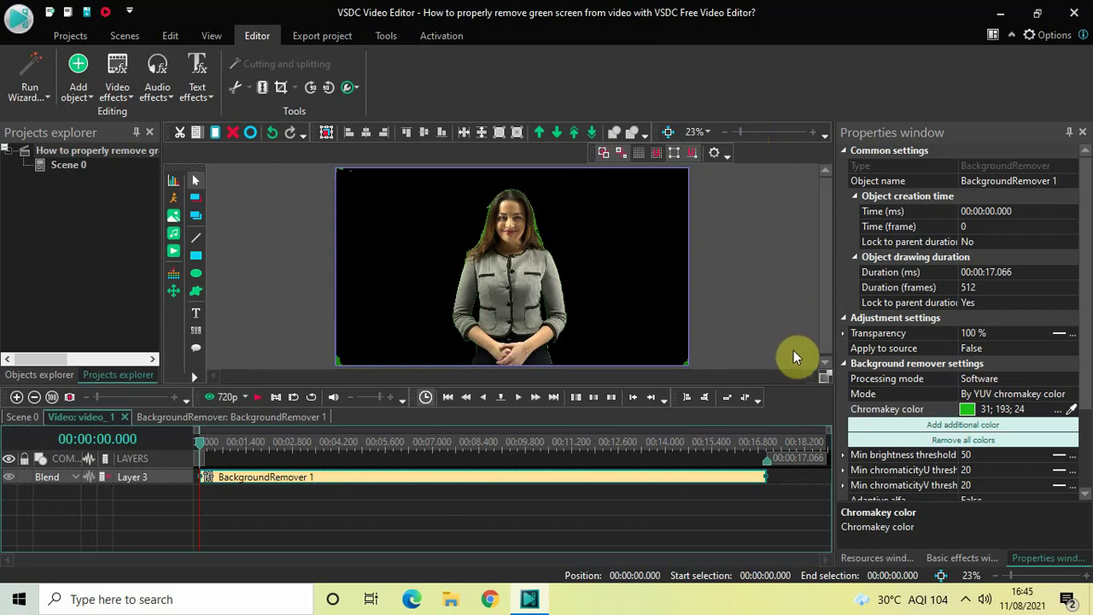
# Add an additional chromakey color and sample it from the dark green remnant in the frame's lower-left corner.
pyautogui.click(877, 429)
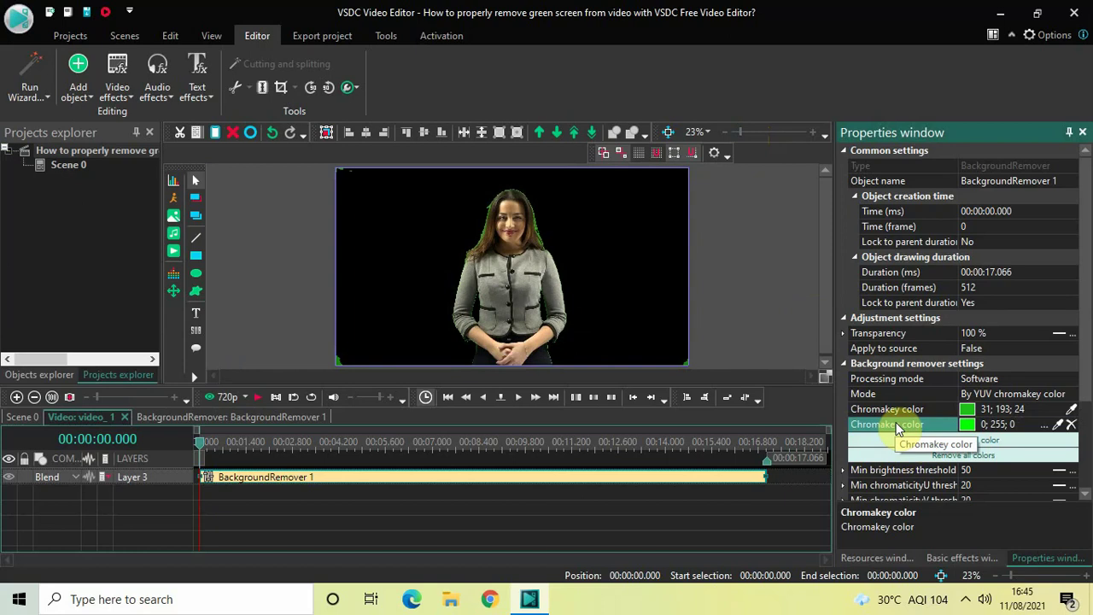
pyautogui.click(1059, 427)
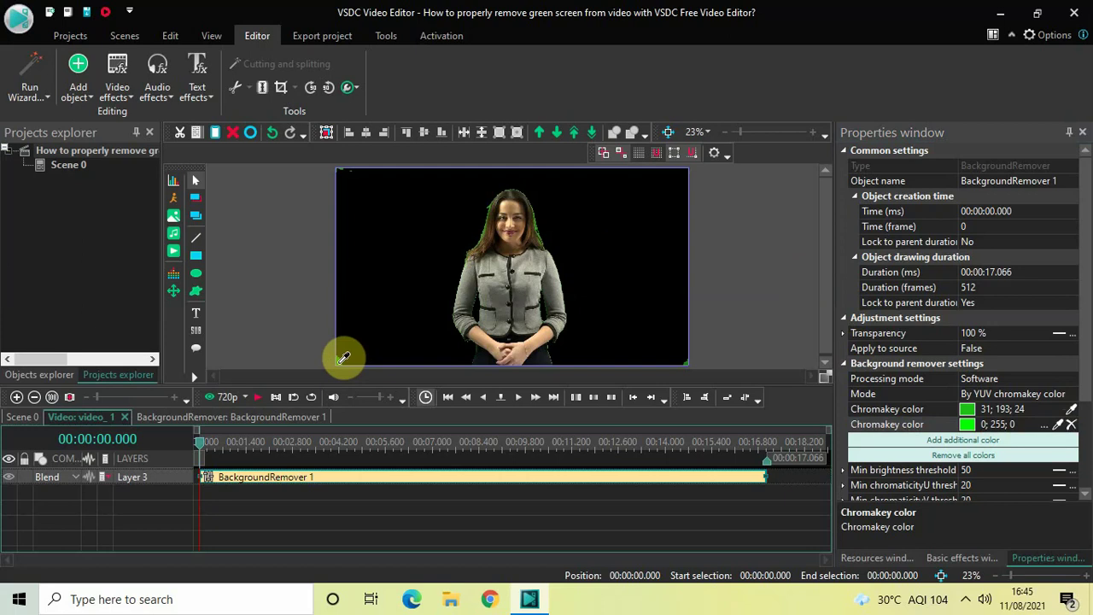
pyautogui.click(338, 364)
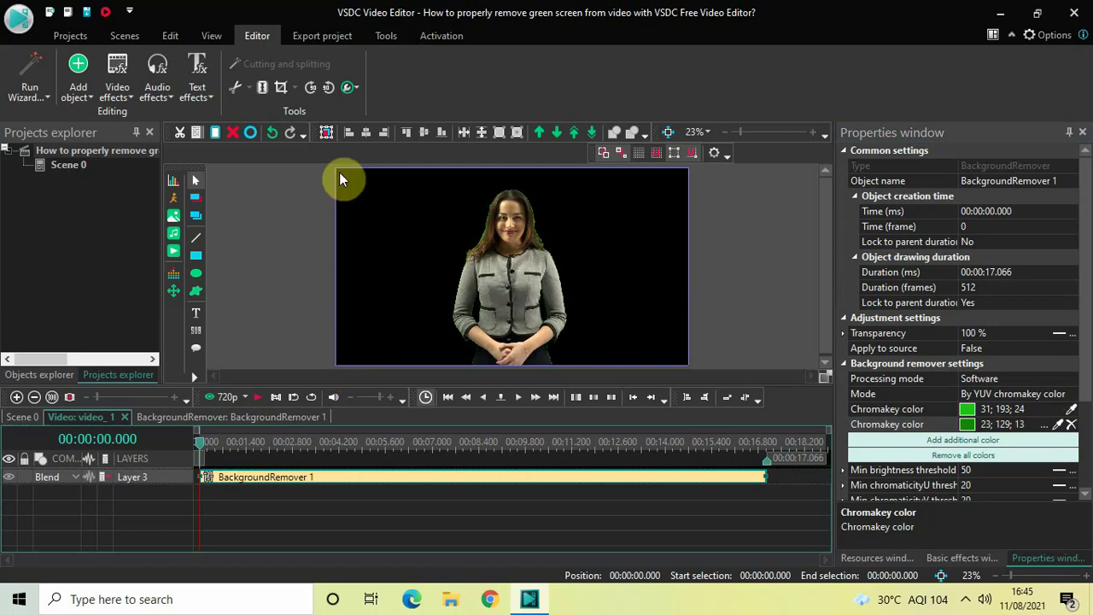
# Inspect the keyed video from head to hands and out to both sides to check the remaining edges.
pyautogui.moveTo(739, 130); pyautogui.dragTo(750, 130)
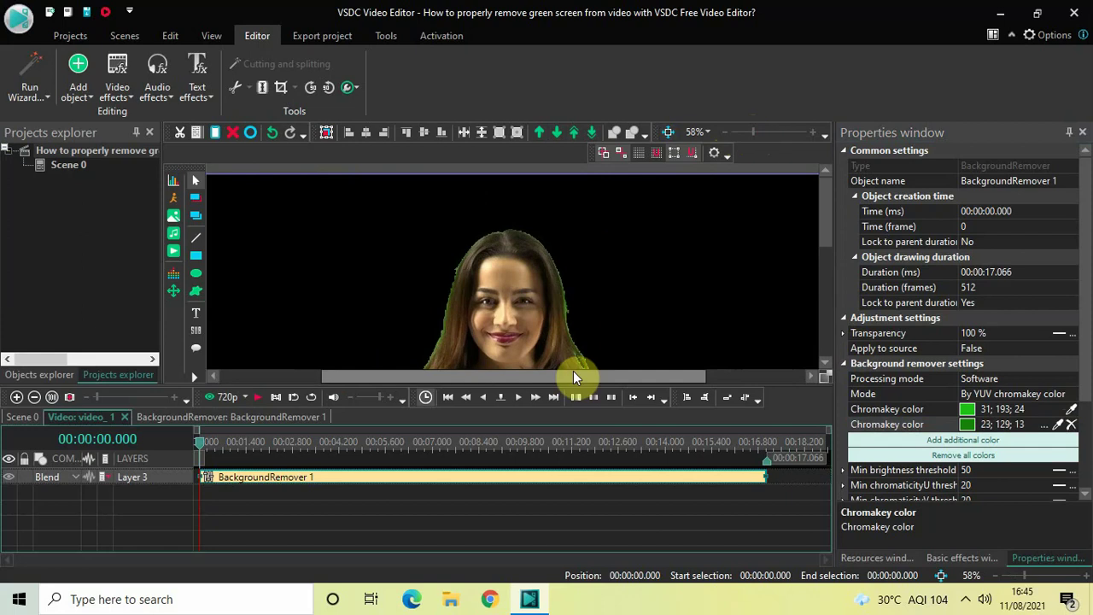
pyautogui.moveTo(573, 374); pyautogui.dragTo(433, 395)
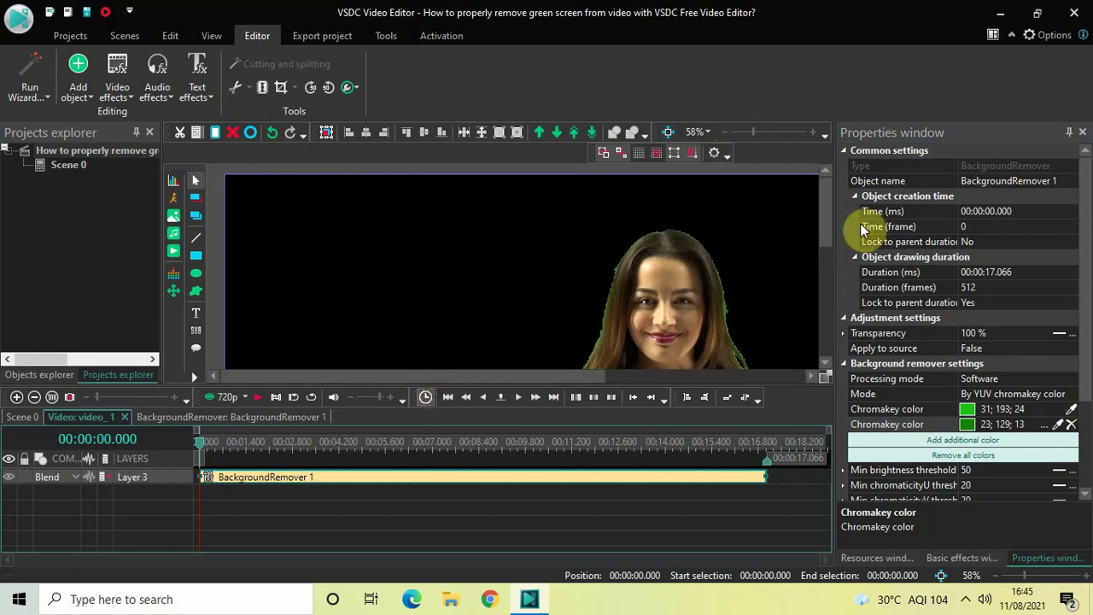
pyautogui.moveTo(827, 197); pyautogui.dragTo(819, 330)
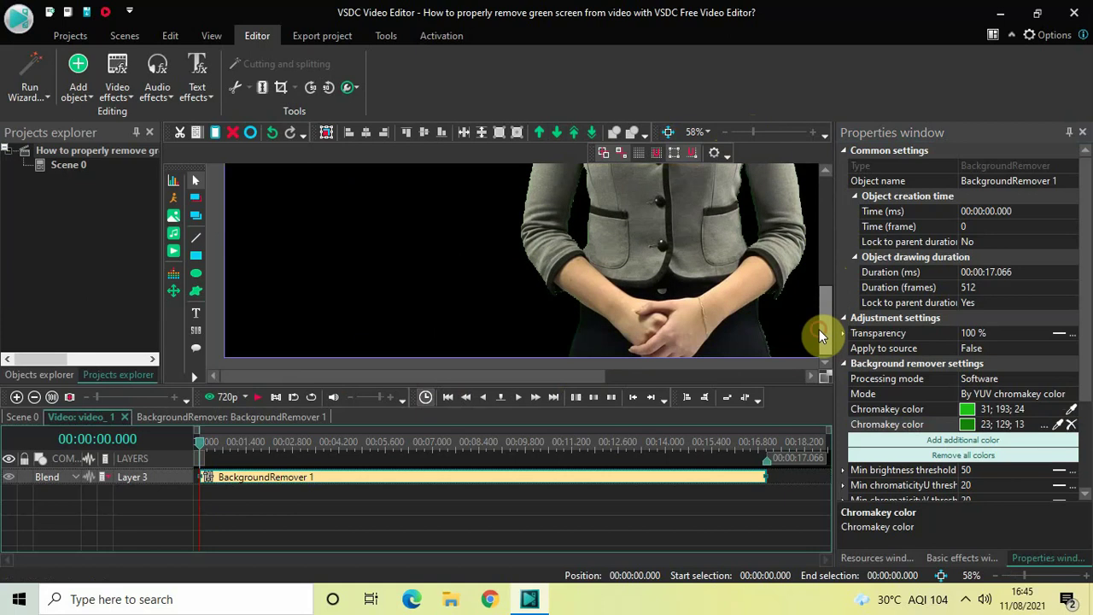
pyautogui.moveTo(518, 375); pyautogui.dragTo(778, 380)
pyautogui.moveTo(828, 339); pyautogui.dragTo(827, 224)
pyautogui.moveTo(573, 377); pyautogui.dragTo(478, 383)
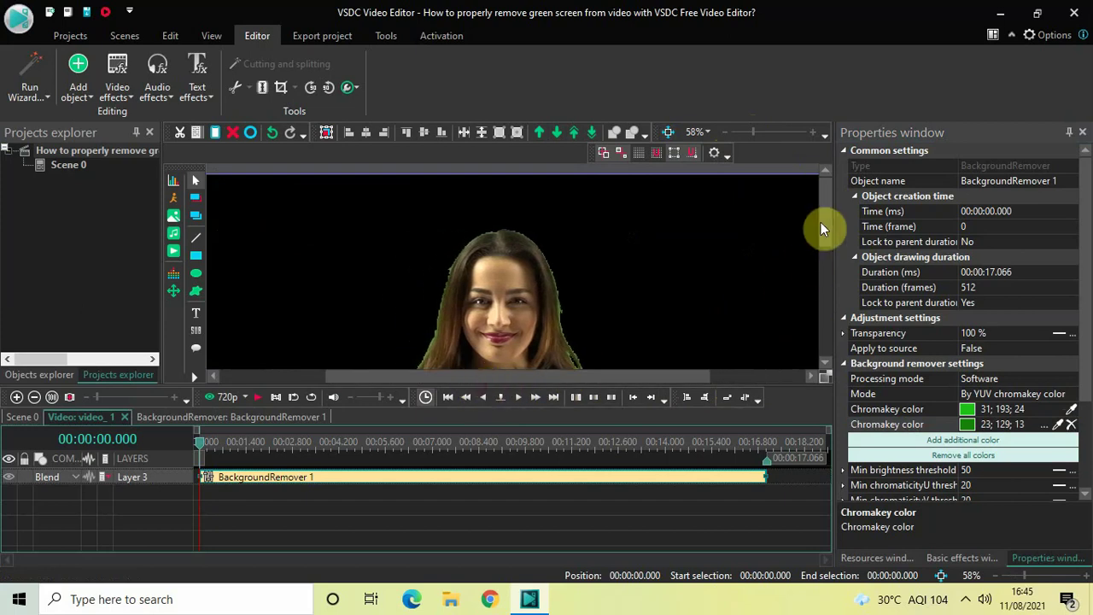
pyautogui.moveTo(829, 211); pyautogui.dragTo(828, 224)
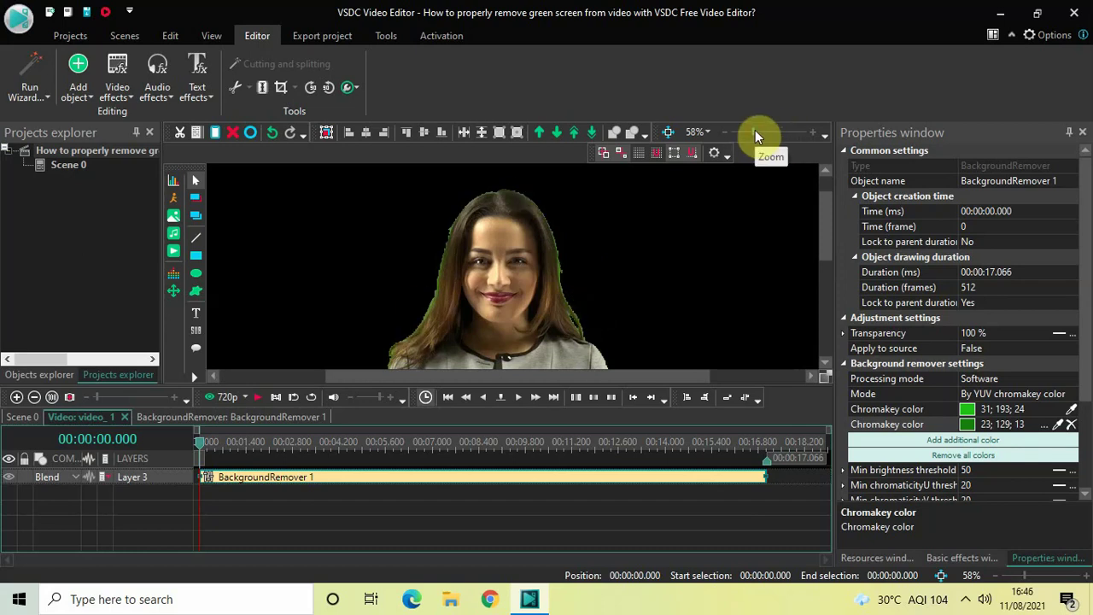
pyautogui.moveTo(755, 131); pyautogui.dragTo(744, 130)
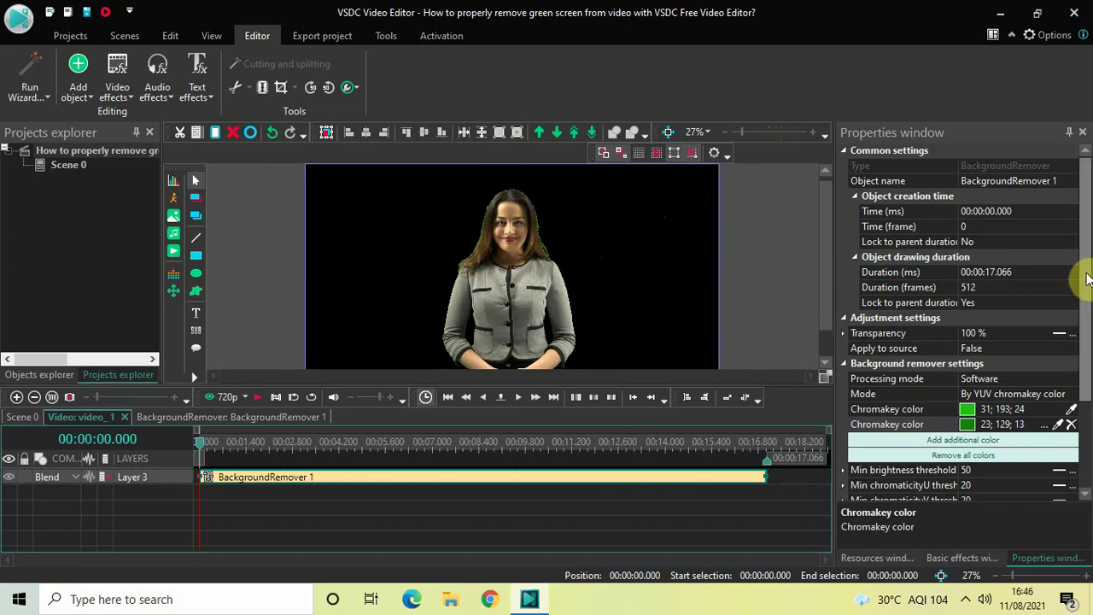
# Set the background remover's Min chromaticityV threshold to 50 and check the hair edges up close.
pyautogui.moveTo(1082, 275); pyautogui.dragTo(1086, 333)
pyautogui.scroll(-3, 1084, 333)
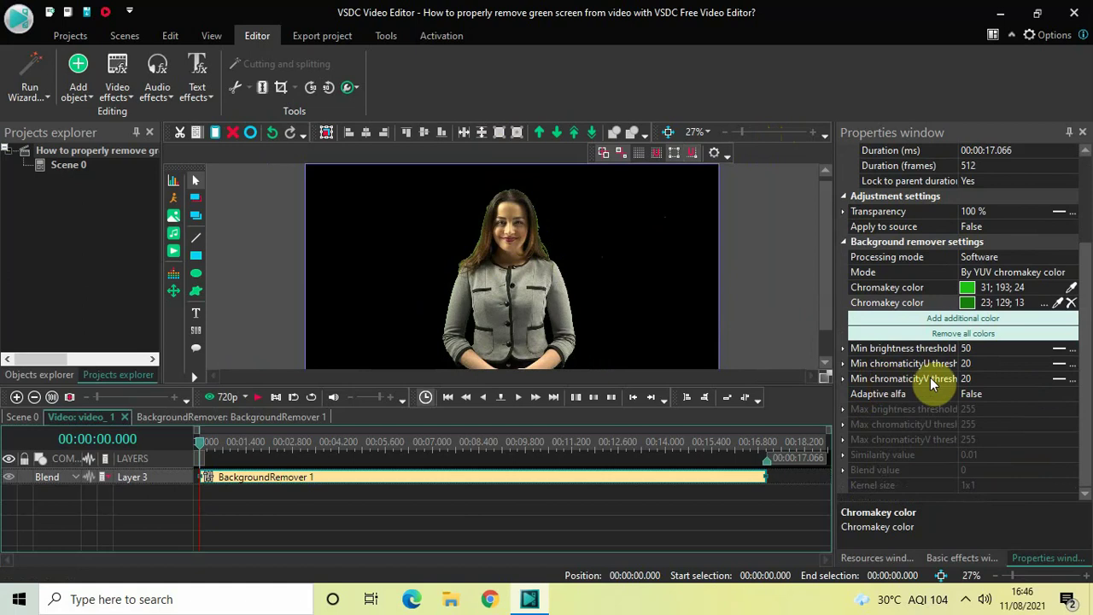
pyautogui.click(980, 379)
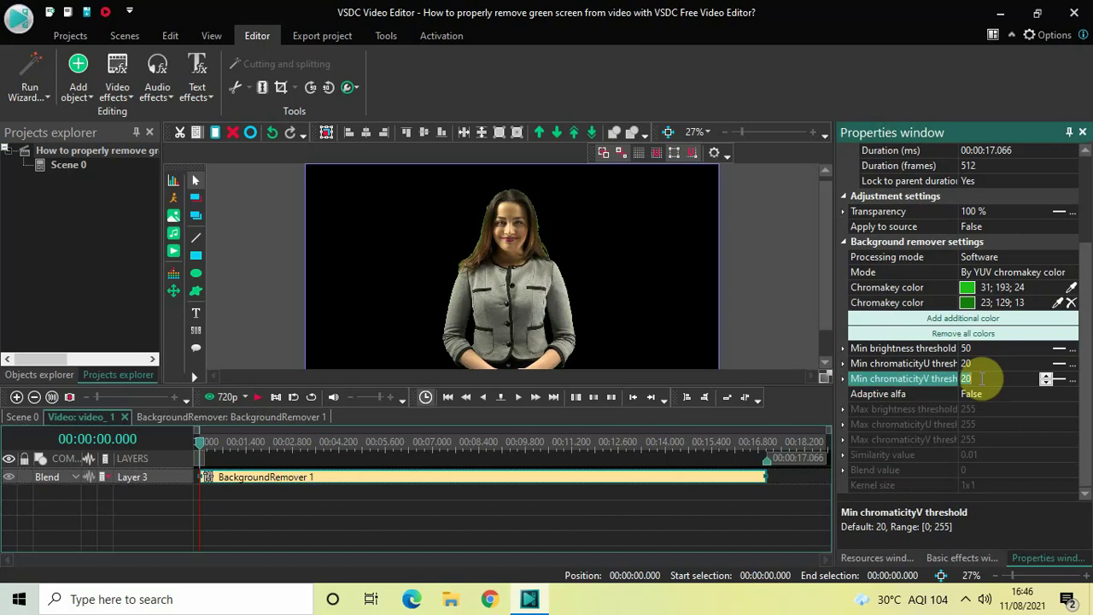
pyautogui.press('BackSpace')
pyautogui.press('BackSpace')
pyautogui.write('50')
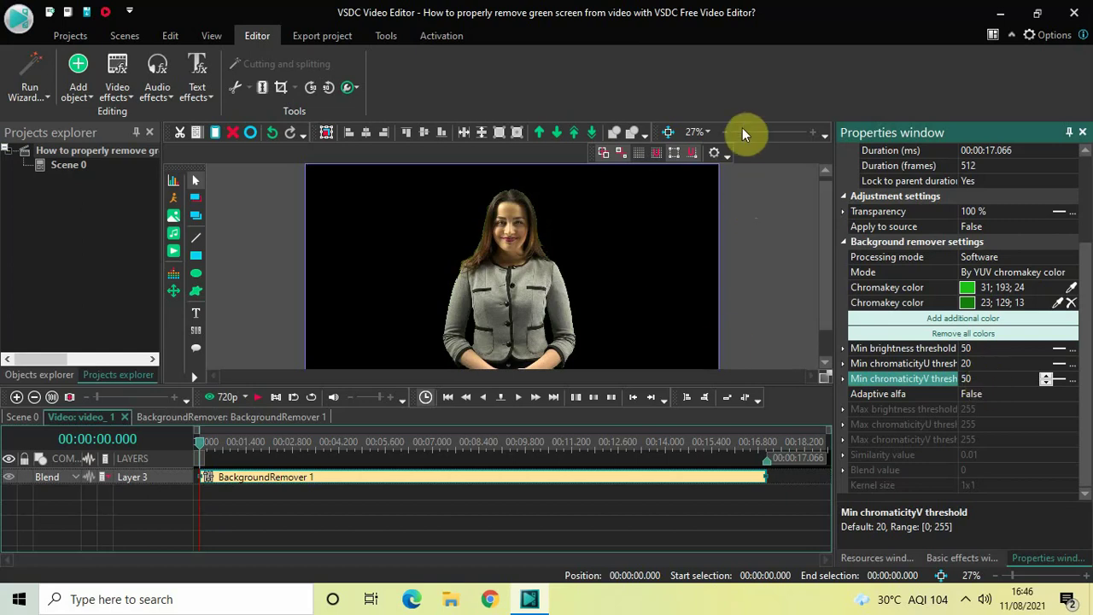
pyautogui.moveTo(742, 128); pyautogui.dragTo(751, 130)
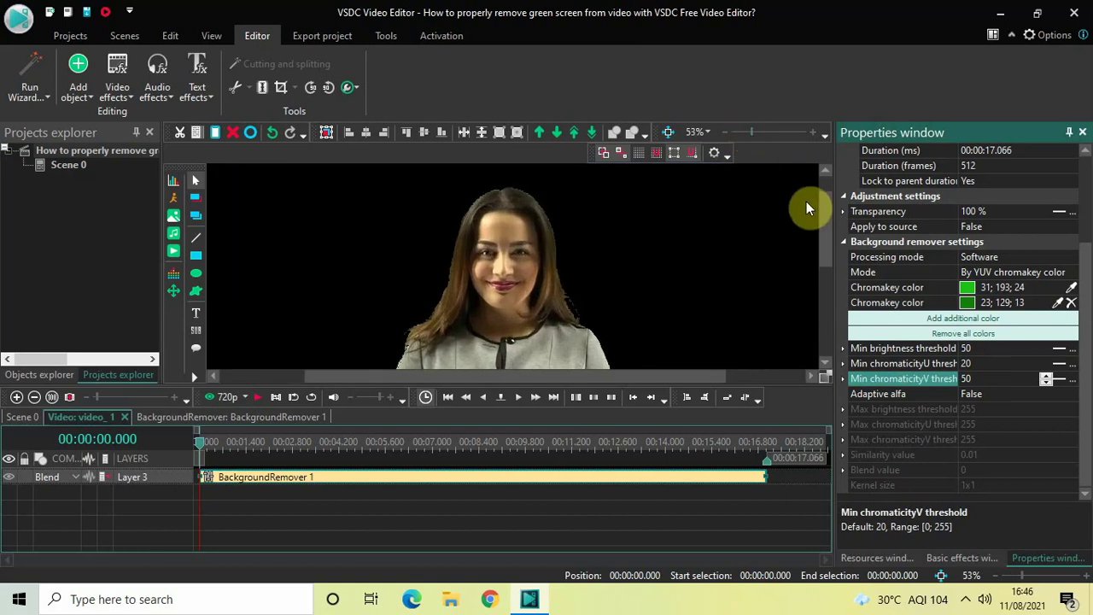
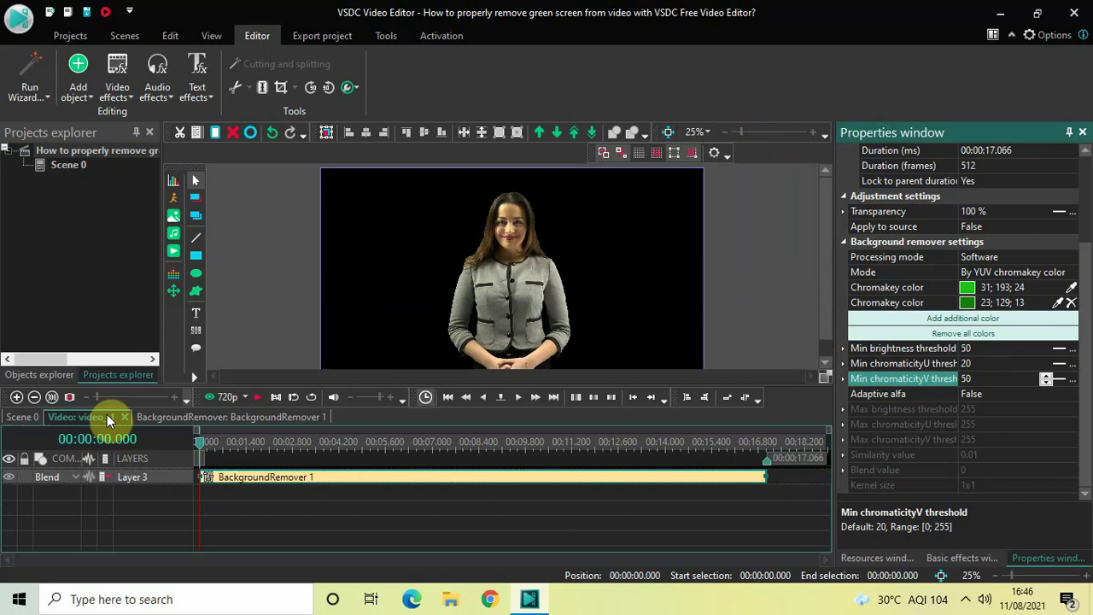
# Return to Scene 0 and make Layer 2 with the Car Demo clip visible again behind the woman.
pyautogui.click(21, 417)
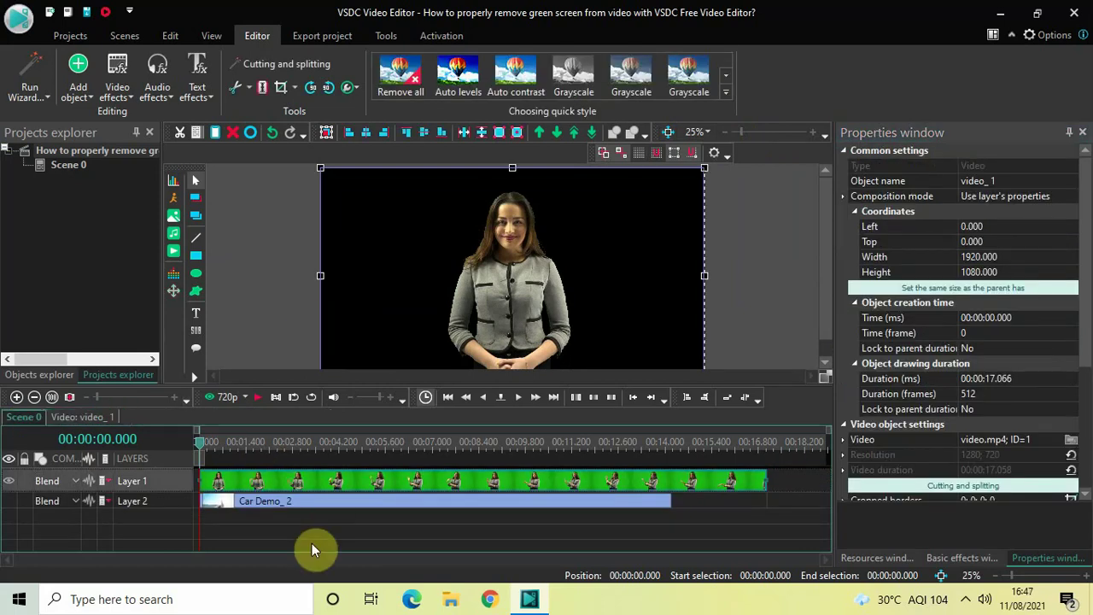
pyautogui.click(368, 510)
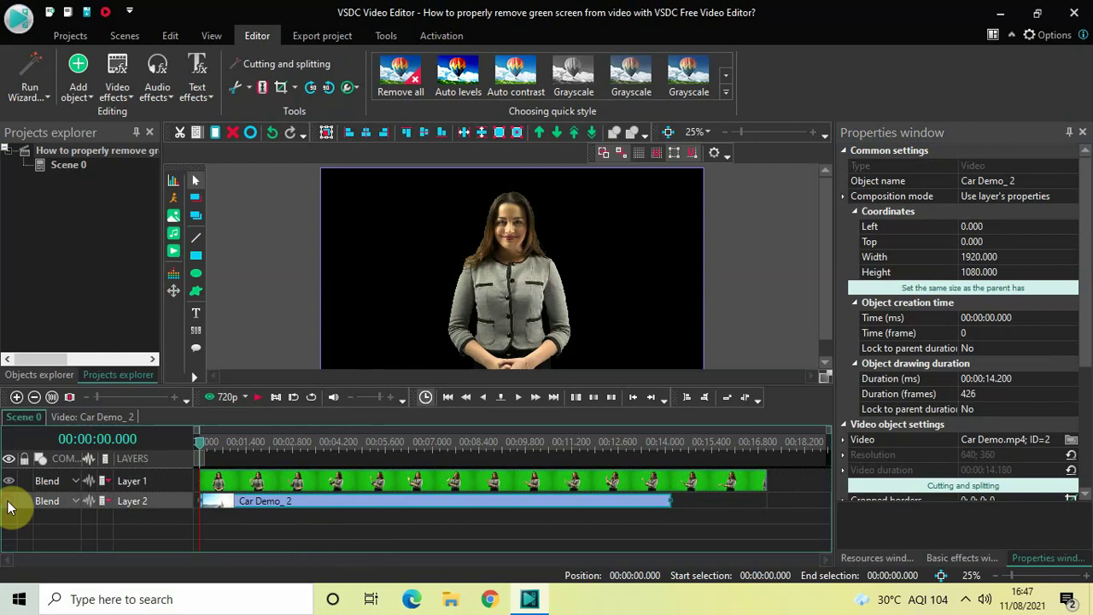
pyautogui.click(8, 505)
pyautogui.click(491, 348)
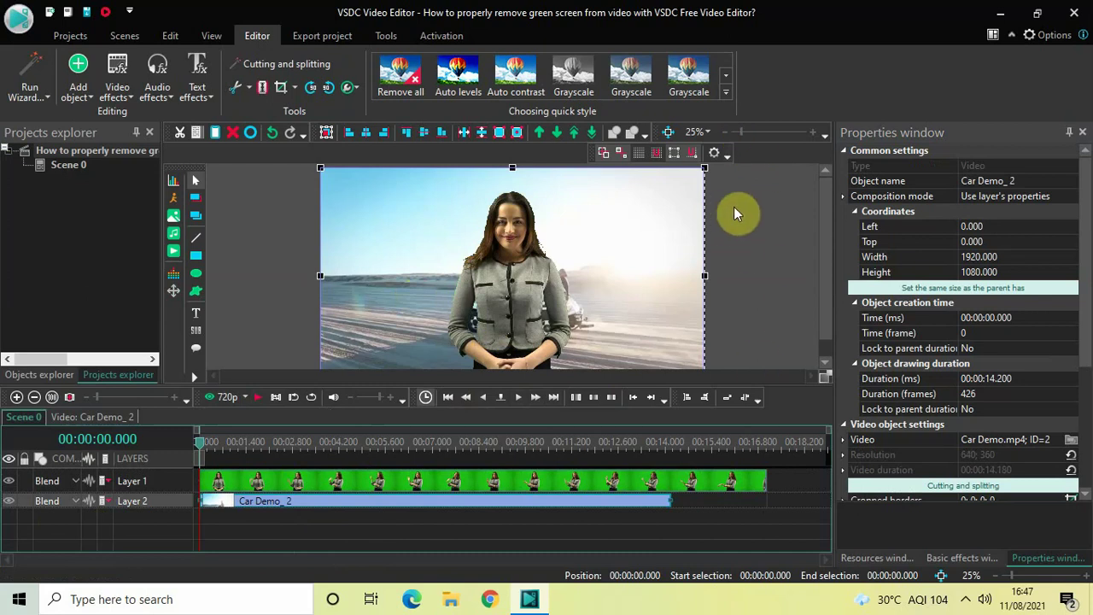
pyautogui.click(738, 132)
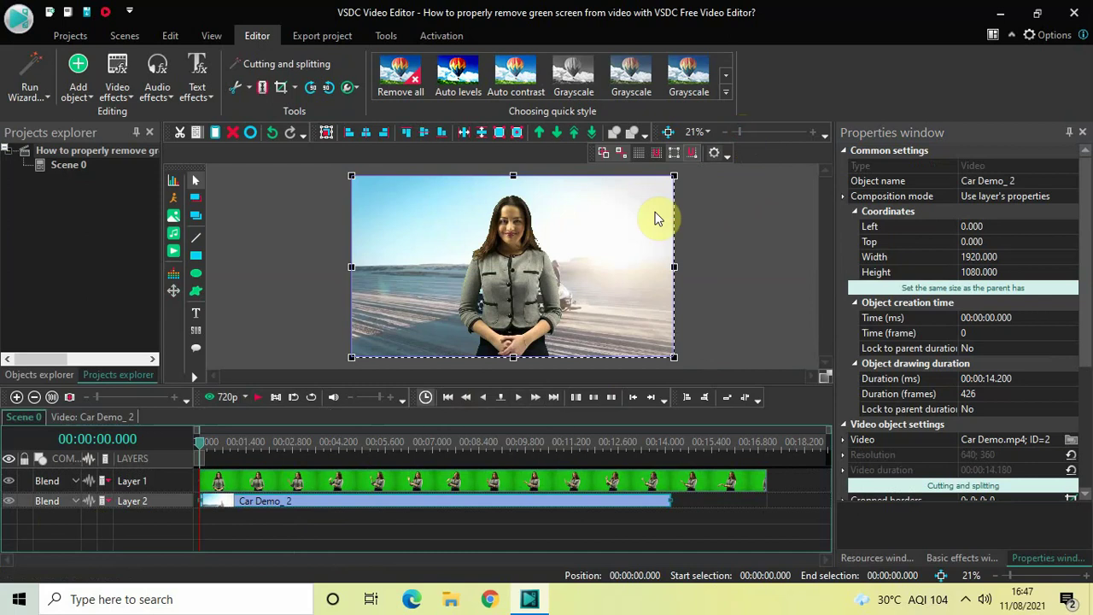
# Widen the woman's video to about 1944 and move it toward the frame's right side, to a Left coordinate of about 628.
pyautogui.click(512, 280)
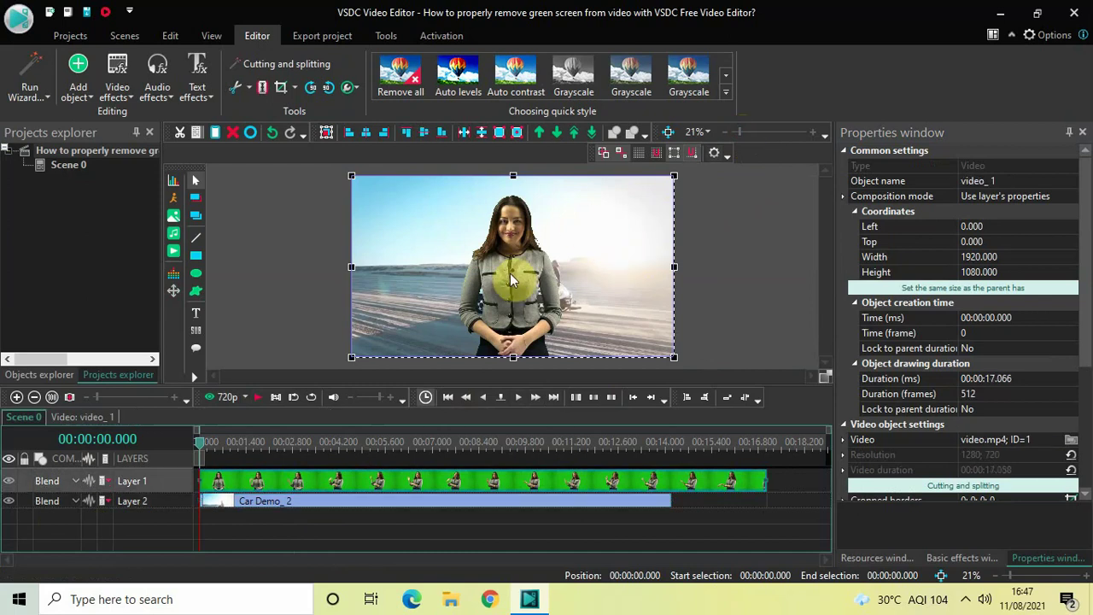
pyautogui.click(369, 512)
pyautogui.click(370, 482)
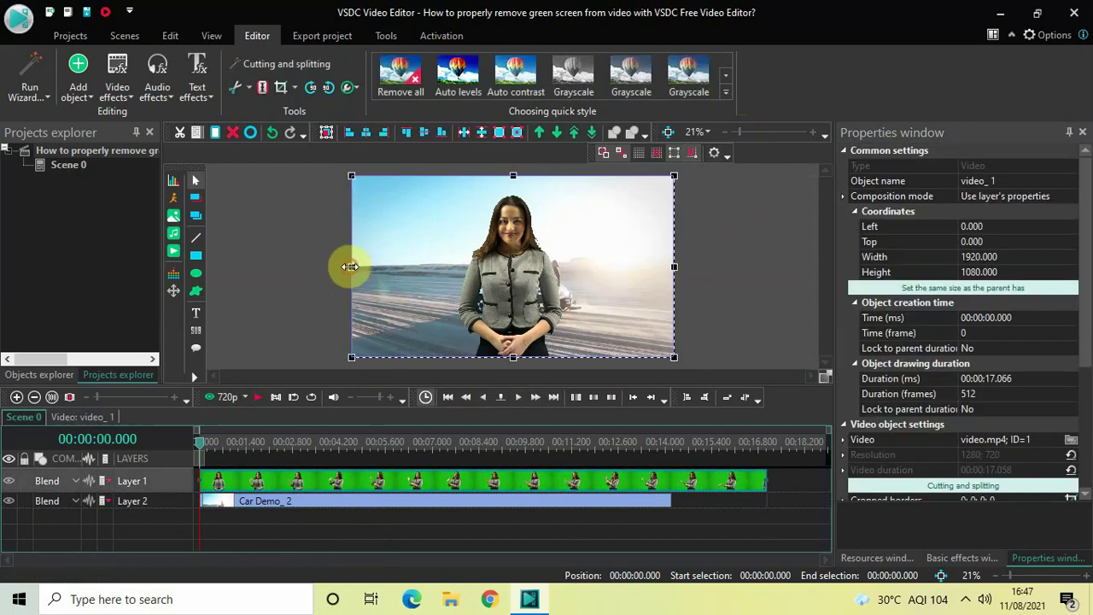
pyautogui.moveTo(349, 266)
pyautogui.mouseDown()
pyautogui.moveTo(398, 267)
pyautogui.moveTo(347, 266)
pyautogui.mouseUp()
pyautogui.moveTo(501, 266); pyautogui.dragTo(610, 274)
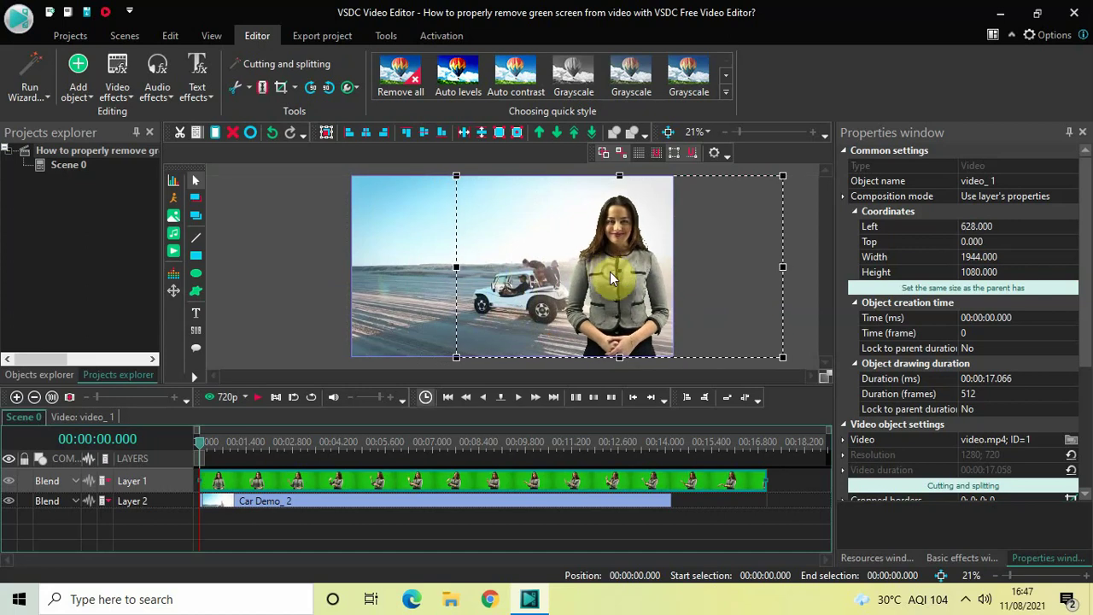
# Deselect the video, preview the composited scene, and return the playhead to near the start.
pyautogui.click(260, 286)
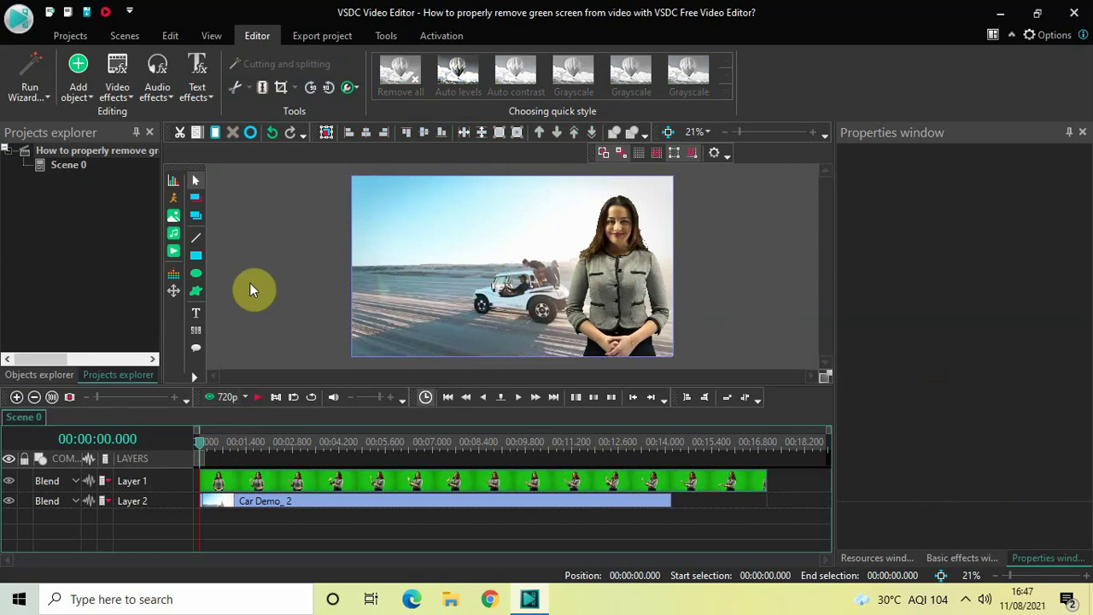
pyautogui.press('space')
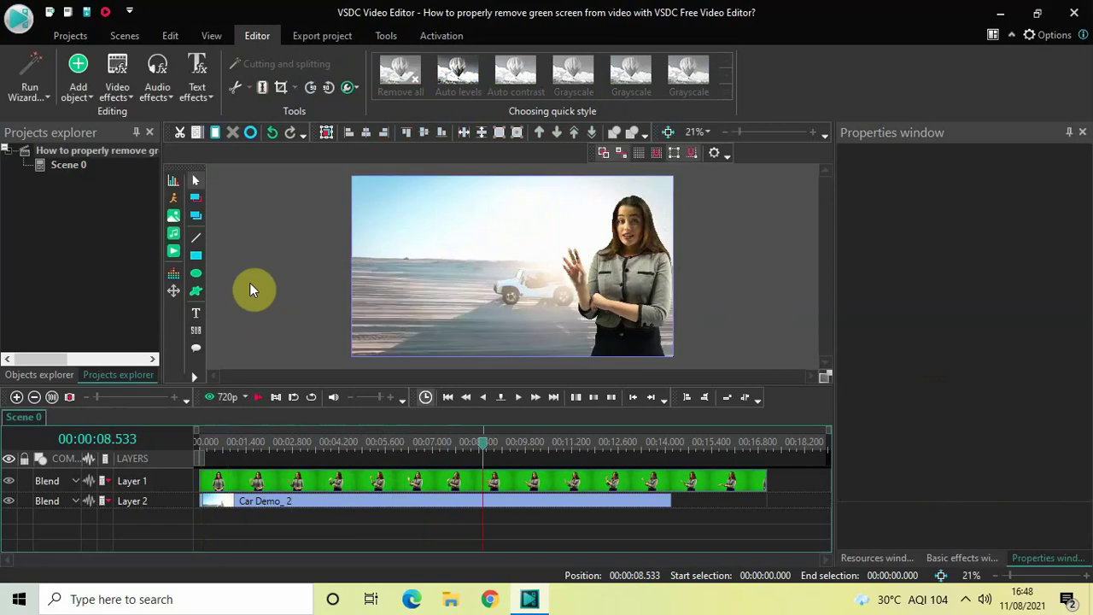
pyautogui.click(203, 443)
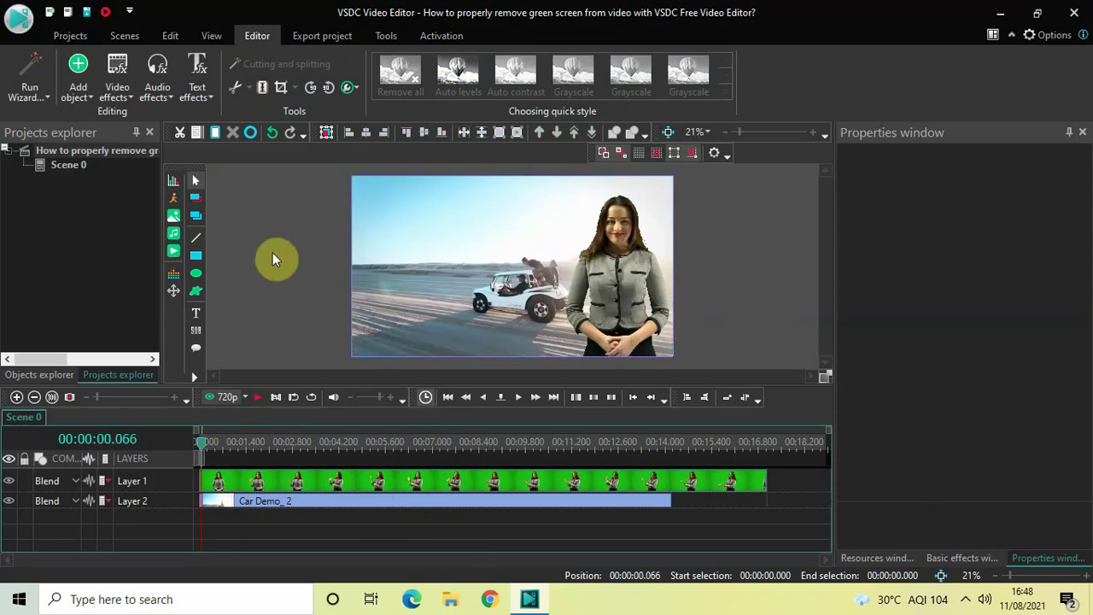